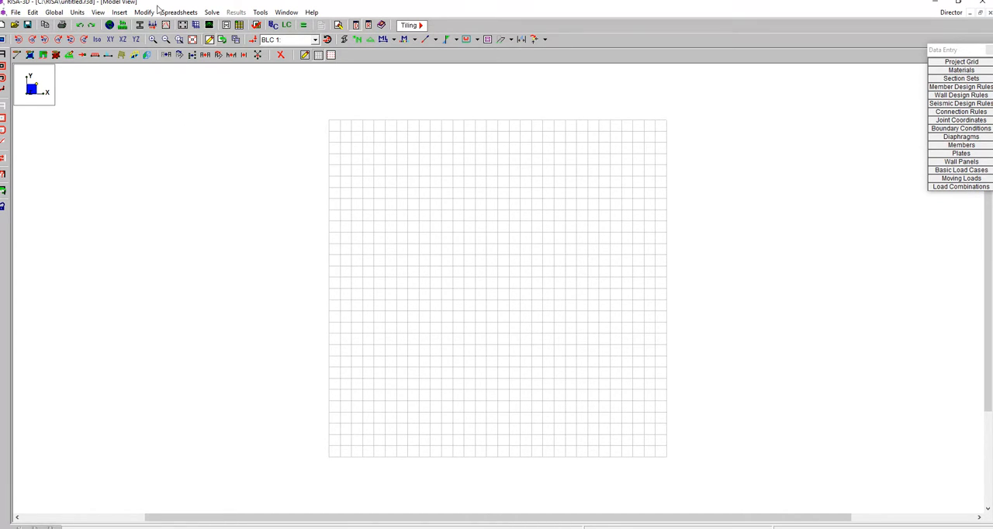
# Set the HR Steel and Connections design codes in the global parameters to AISC 14th (360-10): LRFD
pyautogui.moveTo(946, 49); pyautogui.dragTo(863, 57)
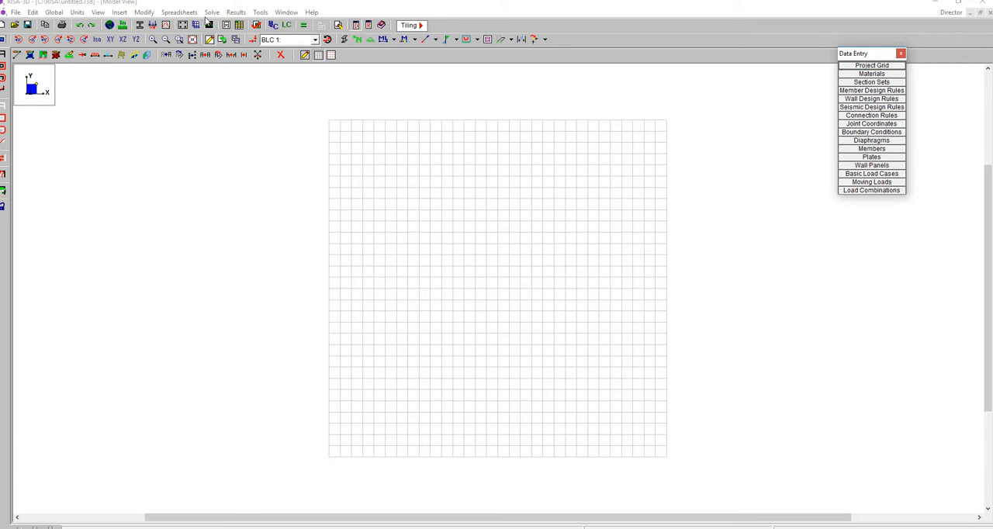
pyautogui.click(109, 25)
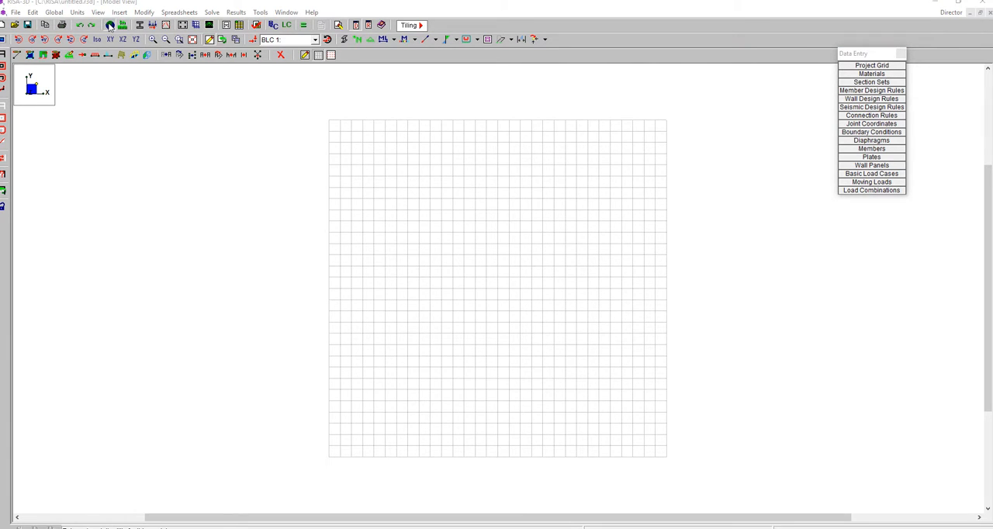
pyautogui.click(464, 189)
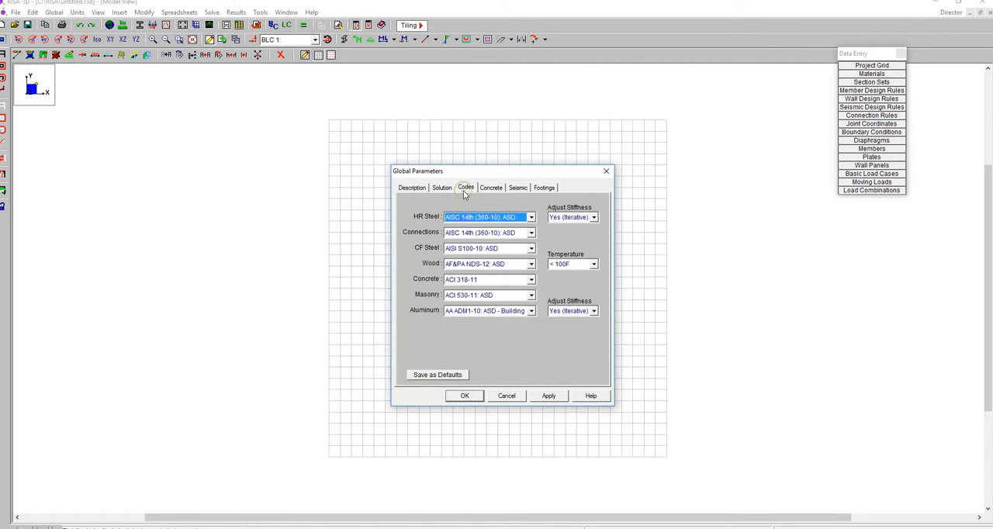
pyautogui.click(487, 218)
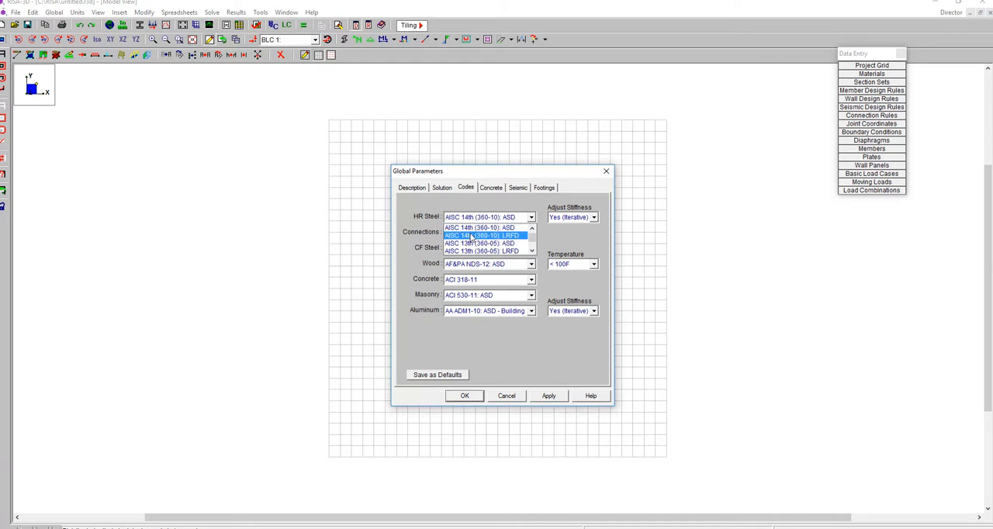
pyautogui.click(473, 237)
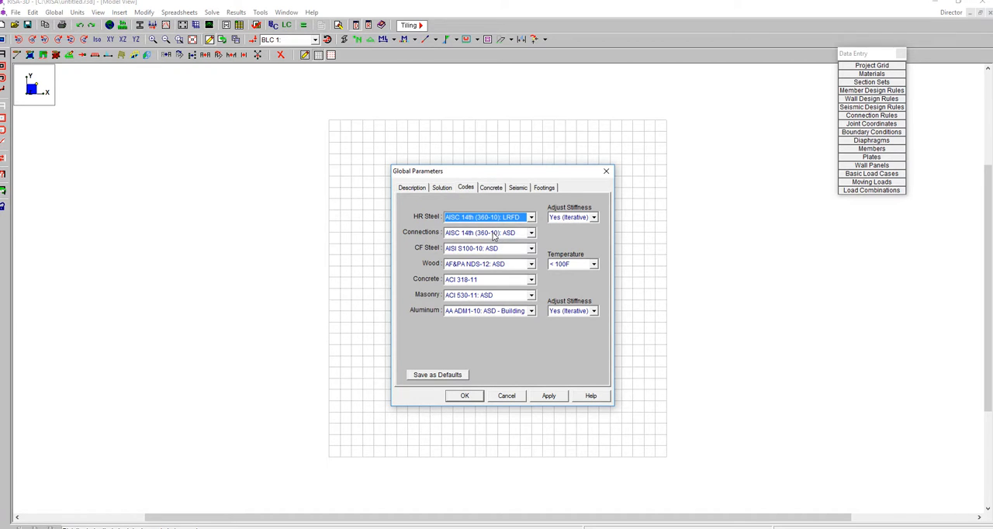
pyautogui.click(463, 236)
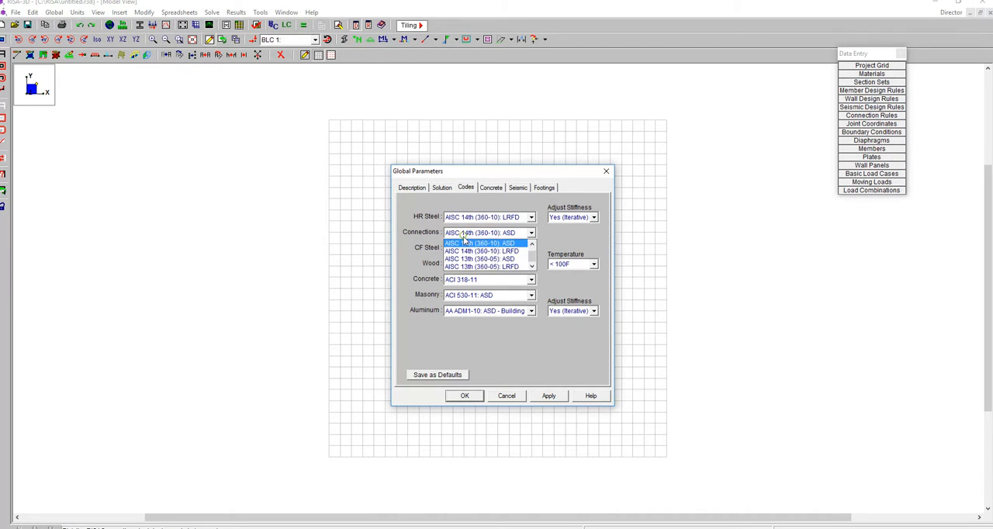
pyautogui.click(471, 251)
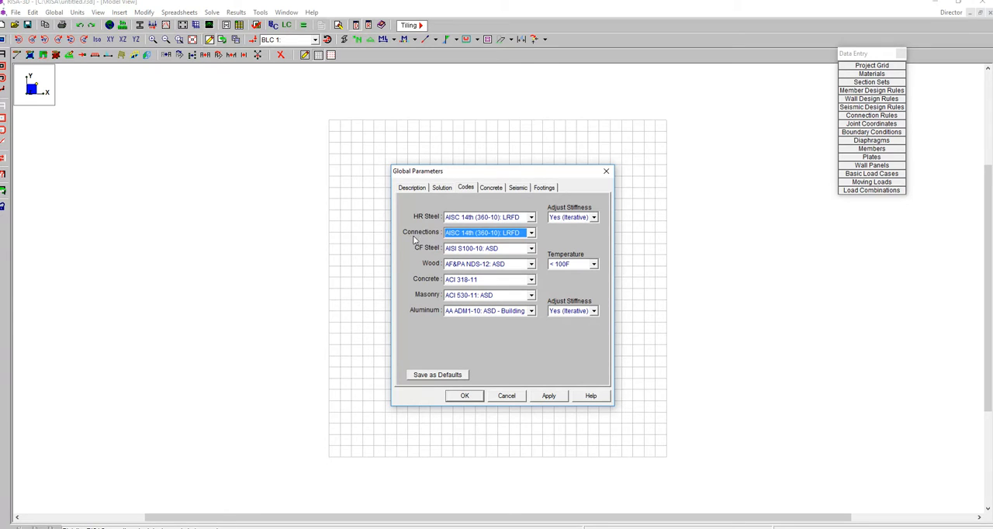
# Save the global parameters as defaults, apply them and close the dialog
pyautogui.click(438, 377)
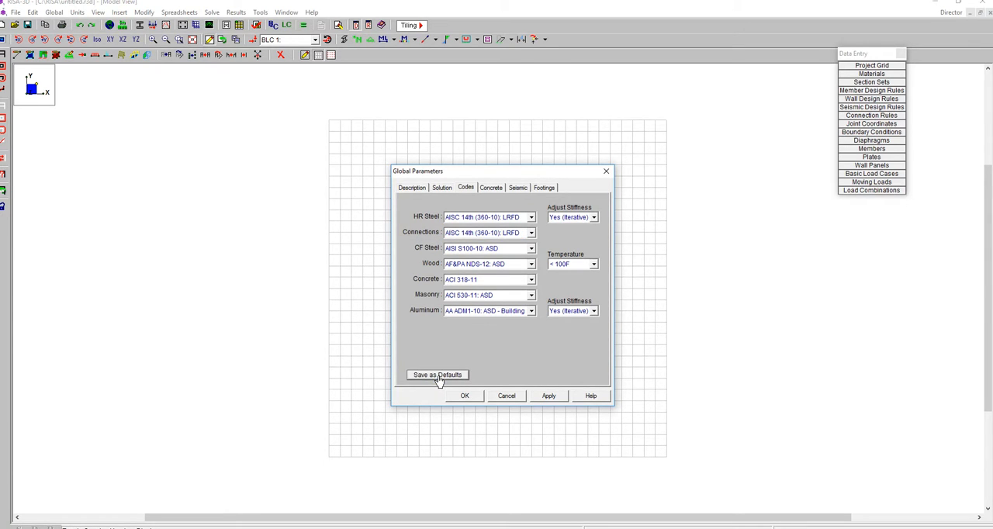
pyautogui.click(552, 398)
pyautogui.click(552, 398)
pyautogui.click(465, 397)
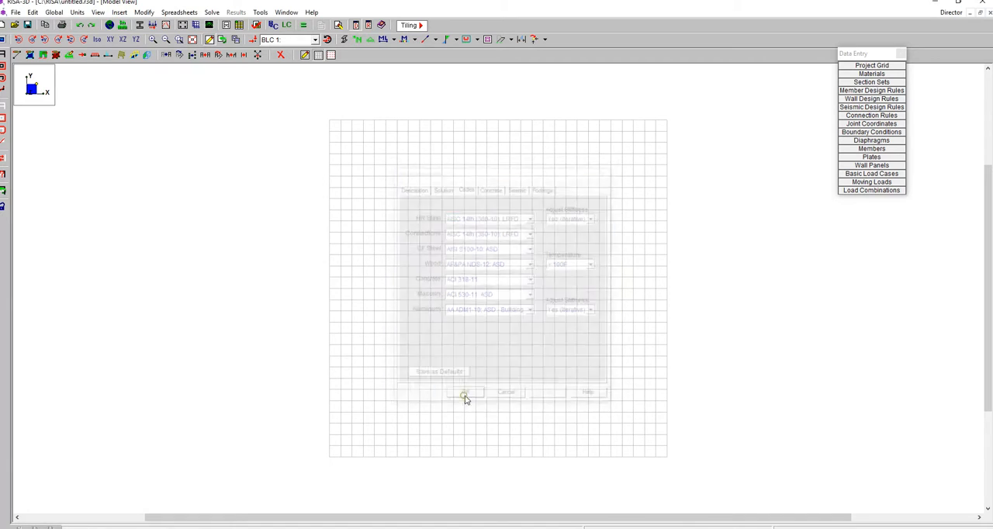
# Open the project grid settings, then check the braced frame's span and storey heights in the Word document EGTC4272-week3-lab#2.docx
pyautogui.click(861, 53)
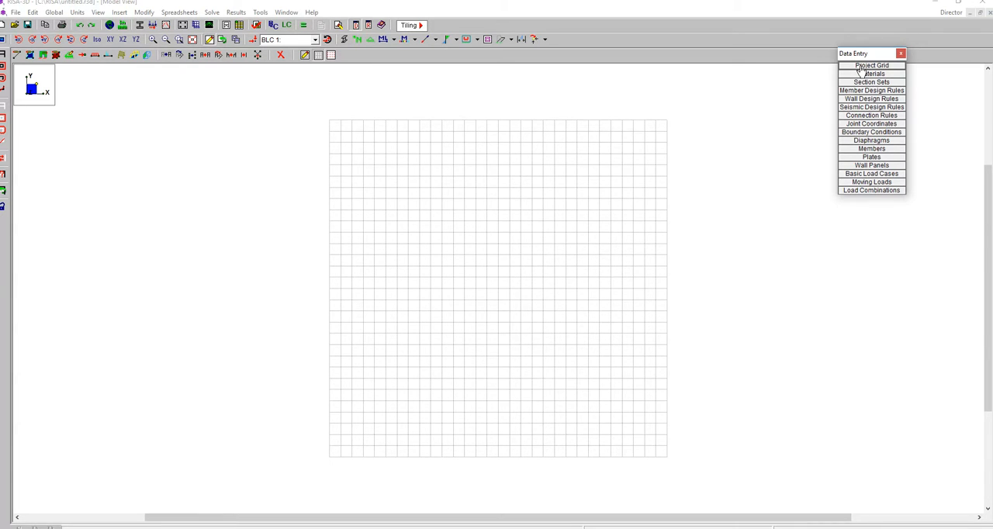
pyautogui.click(861, 66)
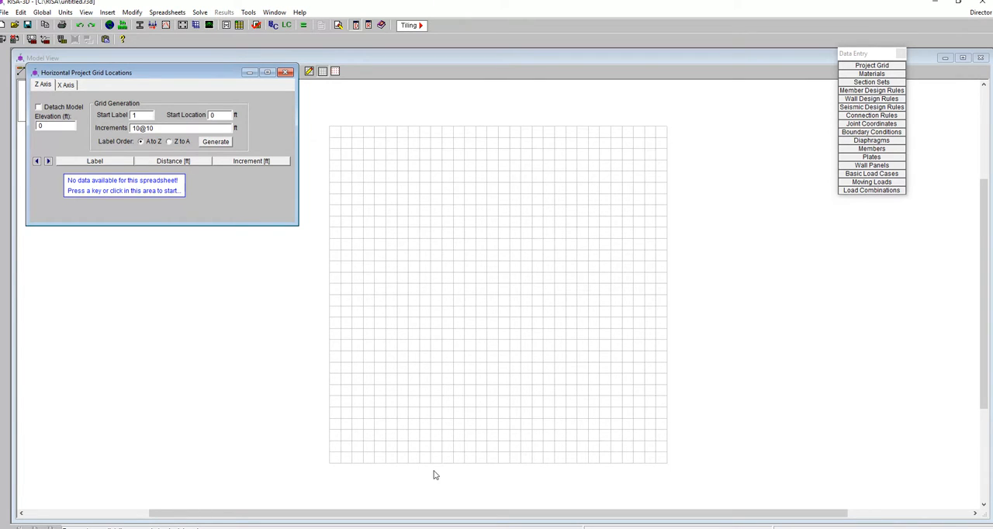
pyautogui.click(364, 526)
pyautogui.click(386, 524)
pyautogui.scroll(-5, 384, 372)
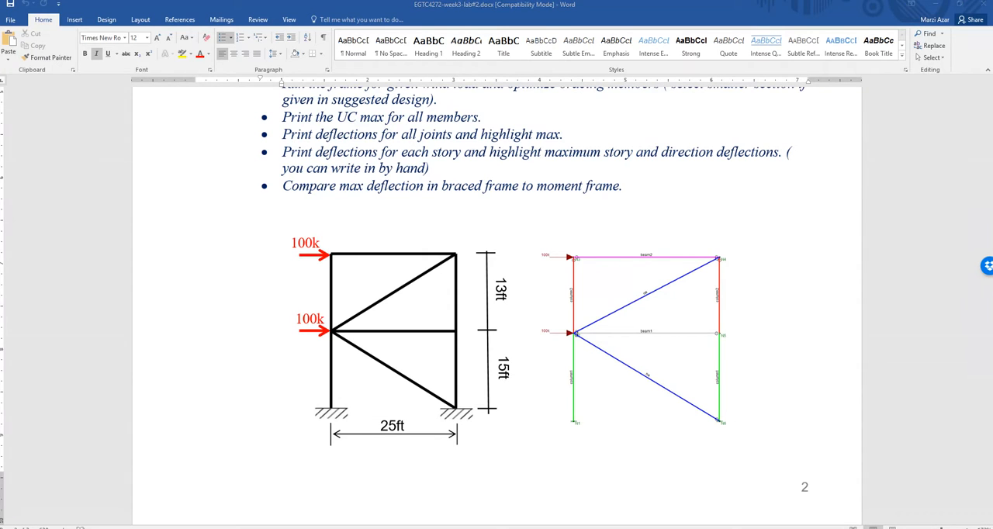
pyautogui.hotkey('alt', 'Tab')
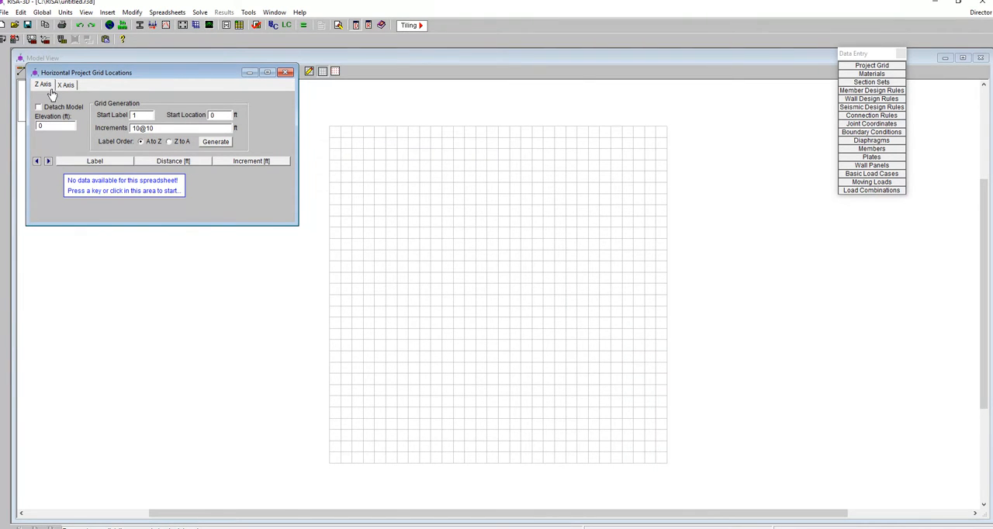
pyautogui.moveTo(57, 74); pyautogui.dragTo(323, 107)
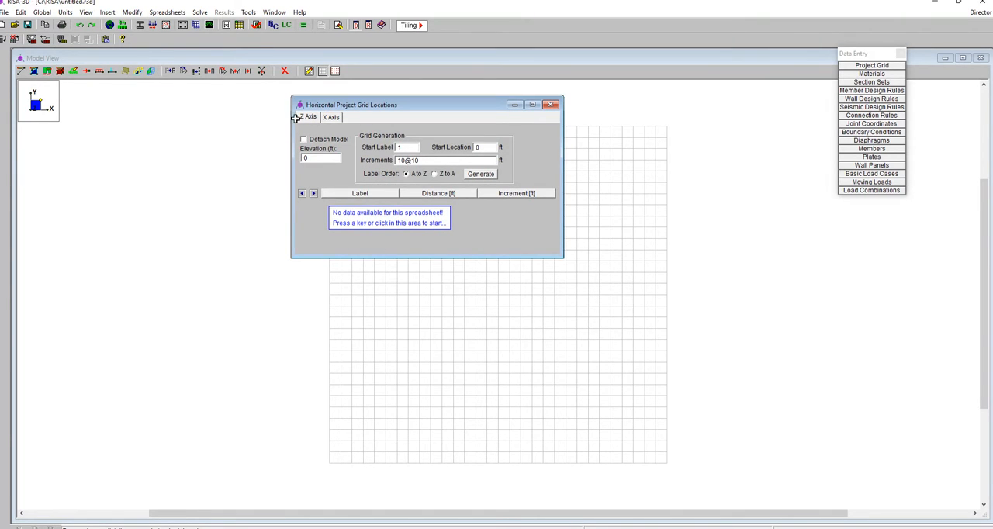
pyautogui.click(330, 118)
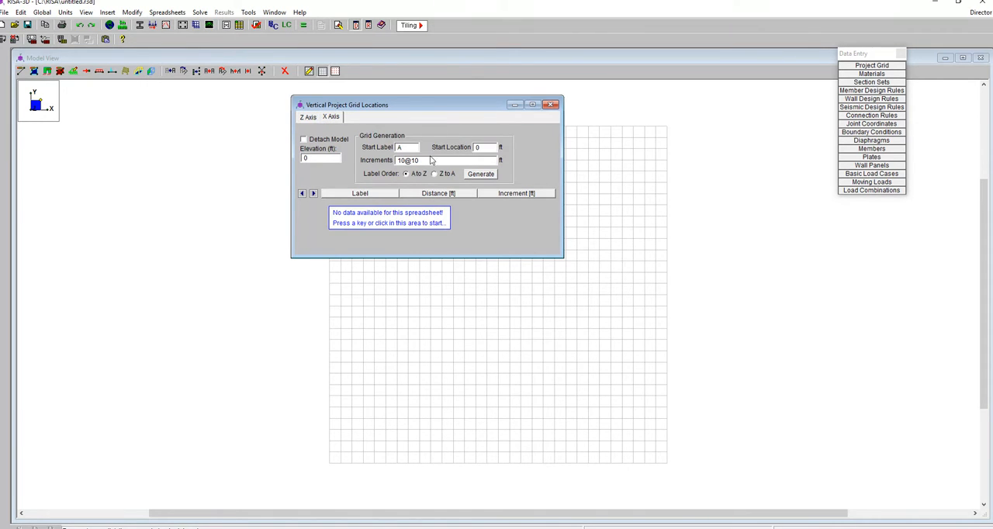
pyautogui.click(551, 104)
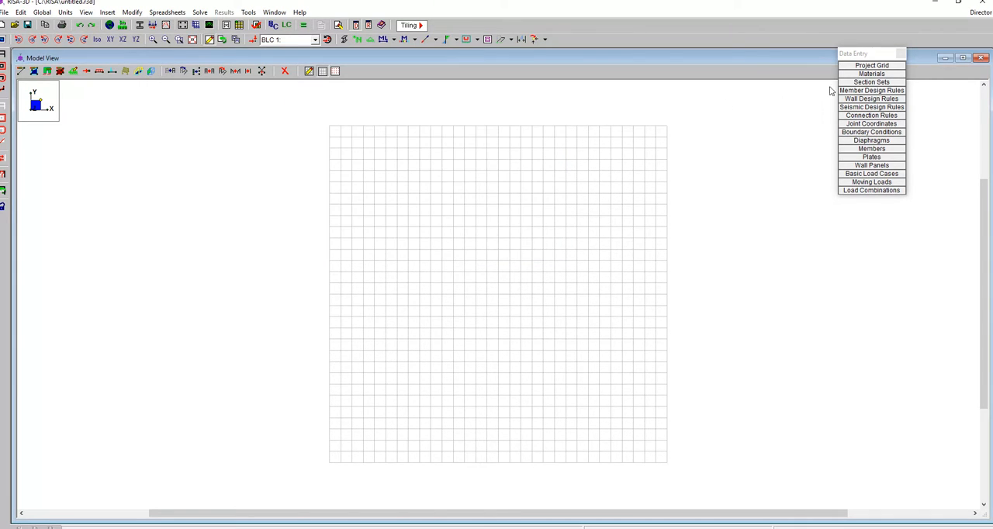
# Set up a rectangular drawing grid with one 25 ft increment along X and increments of 15 ft and 13 ft along Y
pyautogui.click(310, 72)
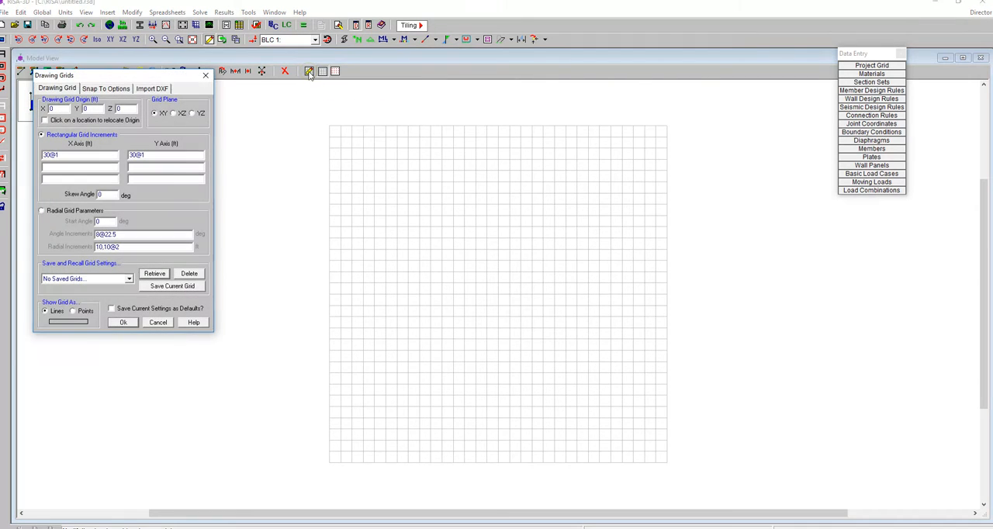
pyautogui.click(62, 154)
pyautogui.write(',')
pyautogui.doubleClick(61, 154)
pyautogui.write('1@25')
pyautogui.doubleClick(171, 154)
pyautogui.press('Delete')
pyautogui.click(155, 166)
pyautogui.write('1@13')
pyautogui.click(123, 323)
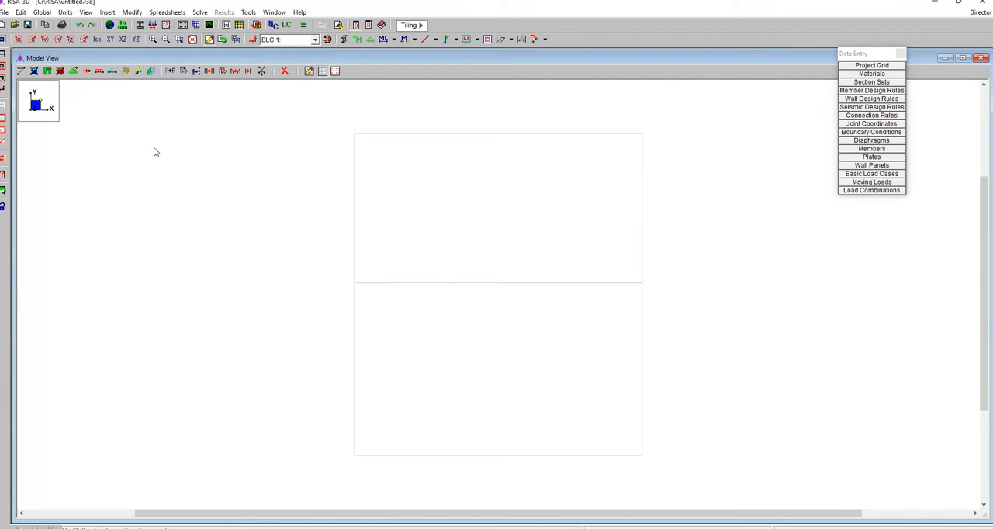
# Review the hot rolled steel material properties and close the spreadsheet
pyautogui.click(871, 74)
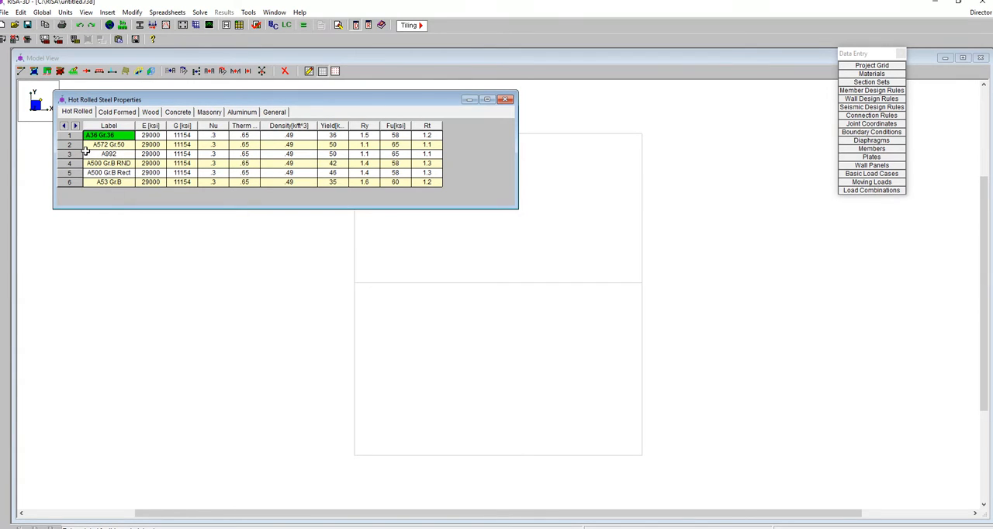
pyautogui.click(505, 100)
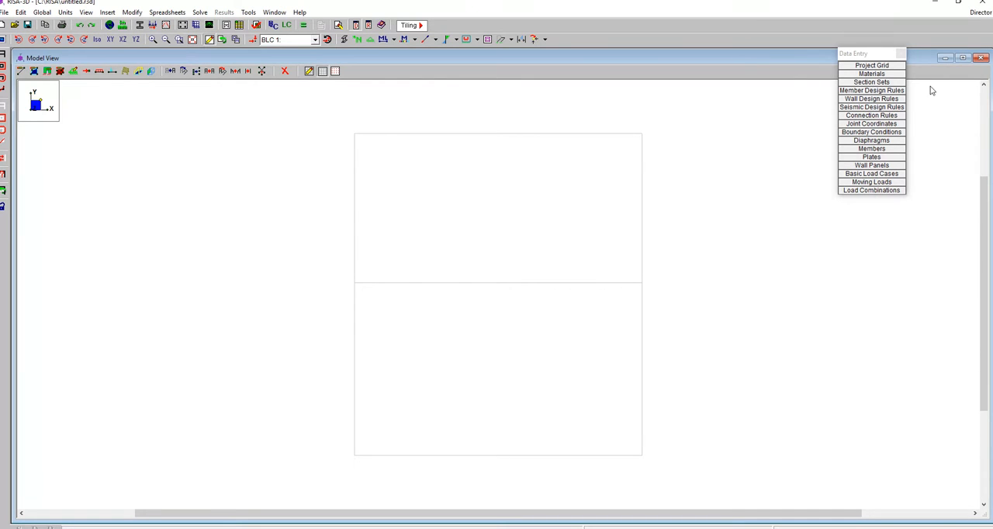
# Open the hot rolled section sets and look up the moment frame's column and beam sizes in the Word lab document
pyautogui.click(878, 83)
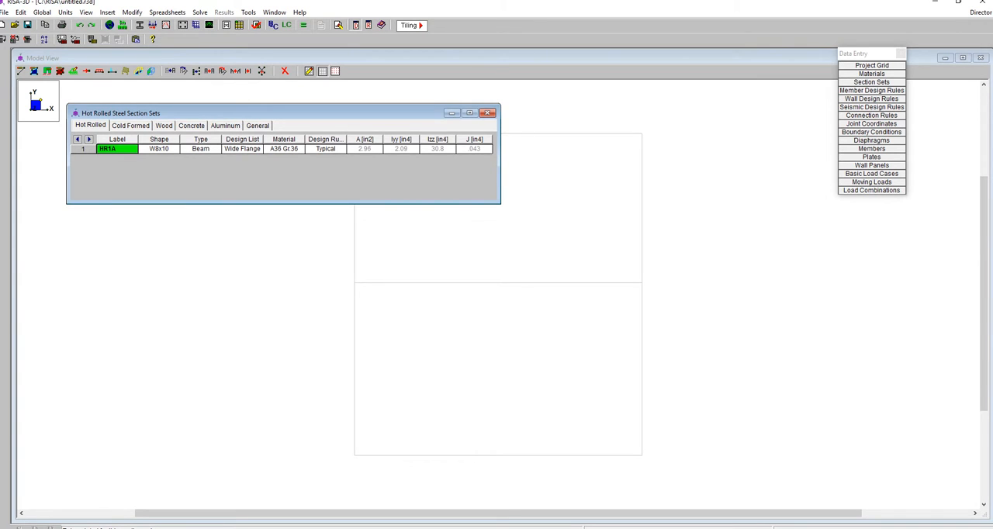
pyautogui.moveTo(339, 526)
pyautogui.click(388, 501)
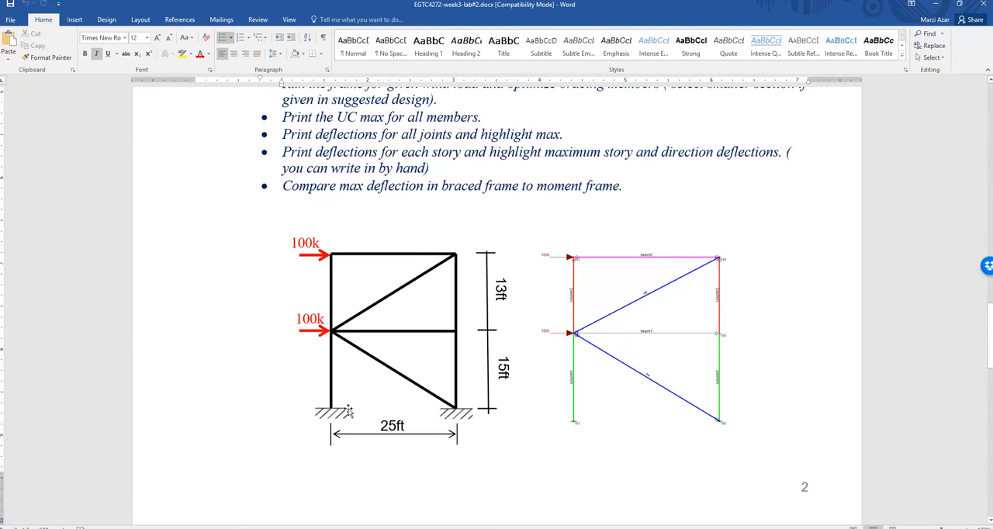
pyautogui.scroll(-15, 411, 372)
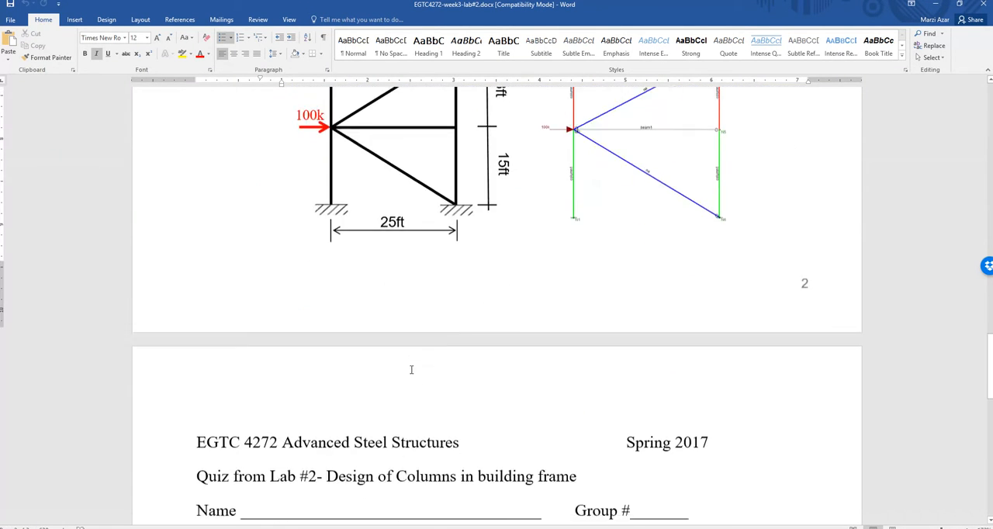
pyautogui.scroll(20, 407, 376)
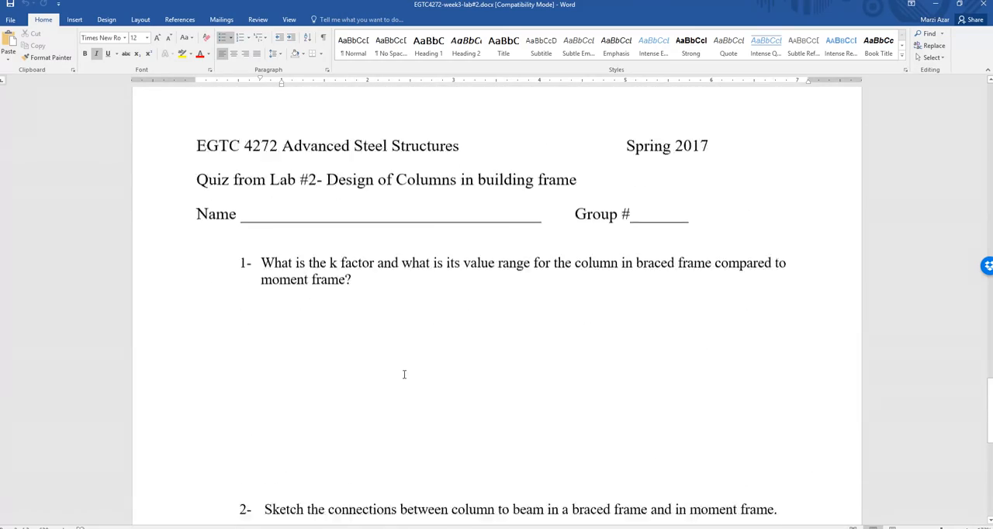
pyautogui.scroll(15, 403, 382)
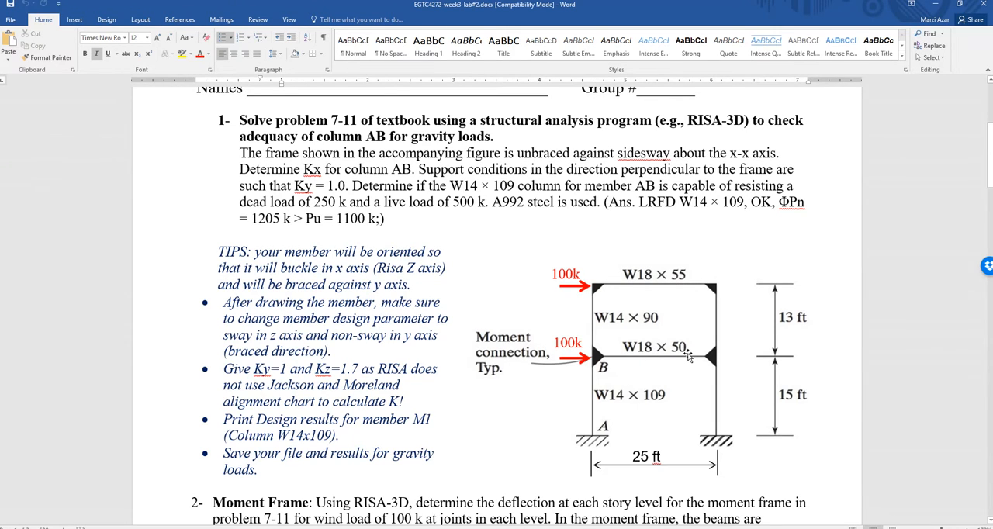
pyautogui.hotkey('alt', 'Tab')
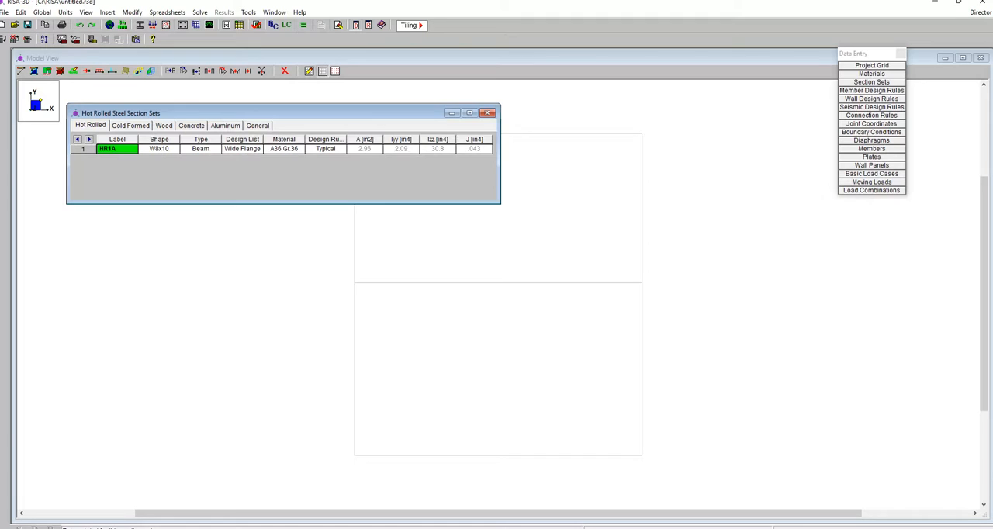
# Label the first hot rolled section set Col1 and assign it the wide flange shape W14x109
pyautogui.moveTo(125, 150); pyautogui.dragTo(77, 147)
pyautogui.write('B')
pyautogui.click(172, 149)
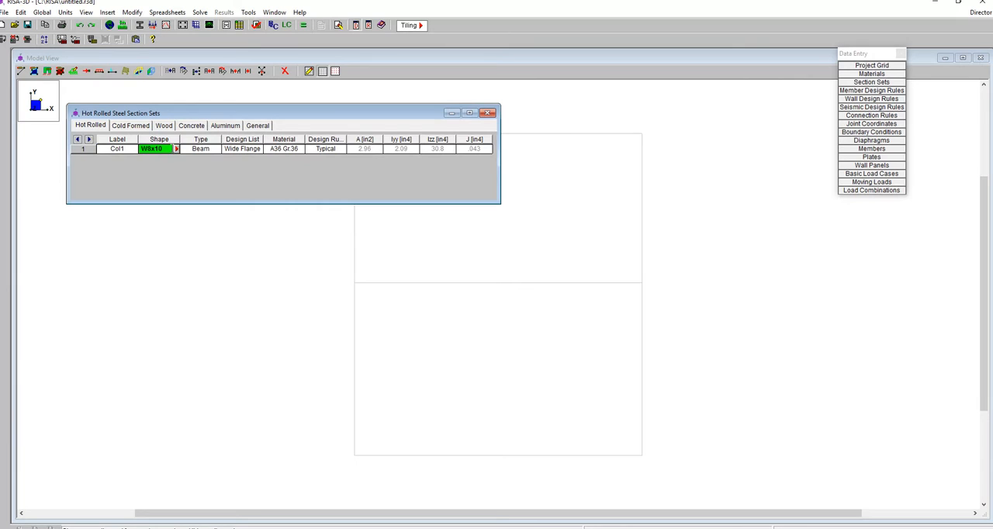
pyautogui.click(177, 148)
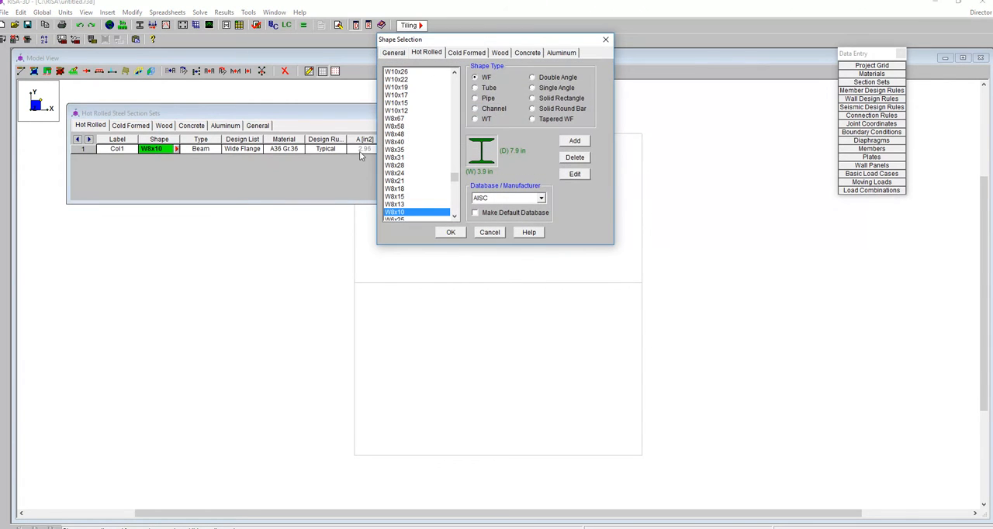
pyautogui.click(456, 94)
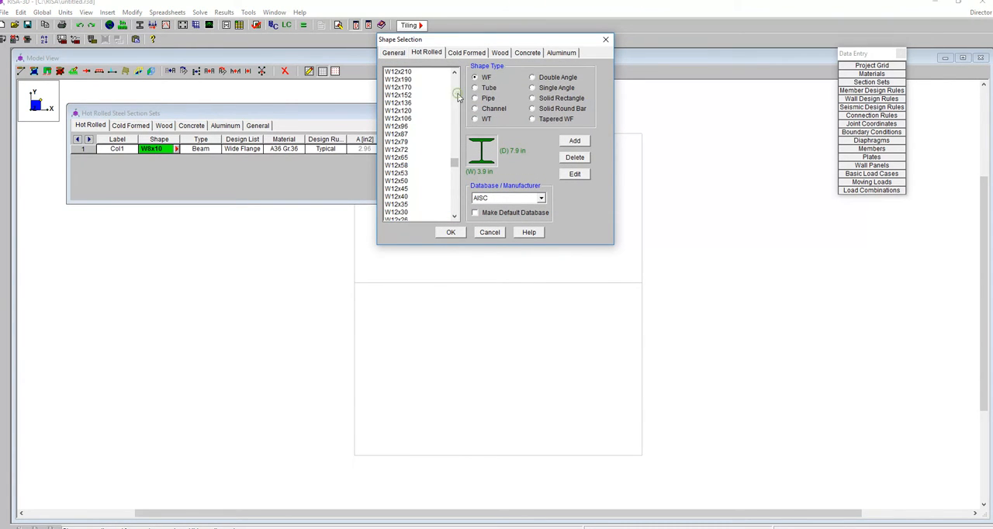
pyautogui.click(456, 97)
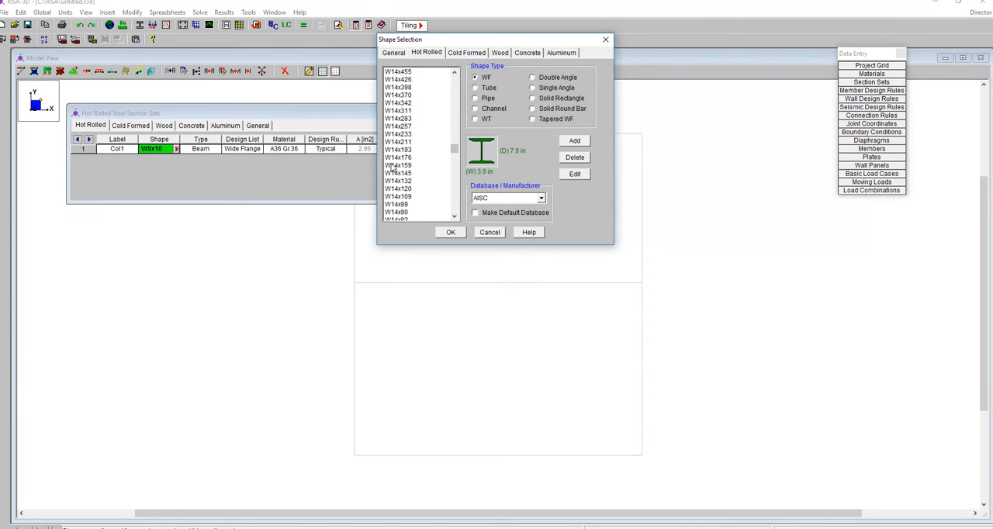
pyautogui.click(400, 197)
pyautogui.click(451, 233)
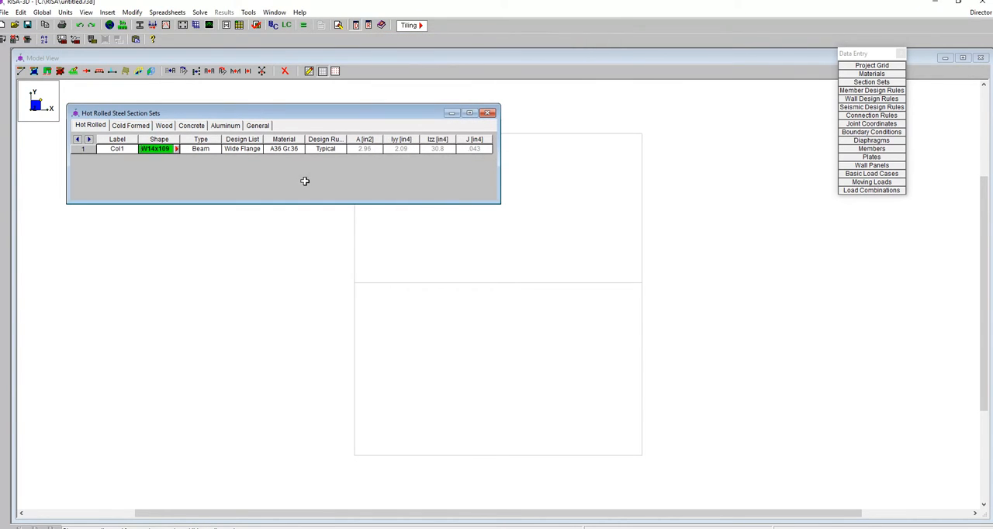
# Set the Col1 section set's member type to Column and its material to A992
pyautogui.click(213, 151)
pyautogui.click(215, 152)
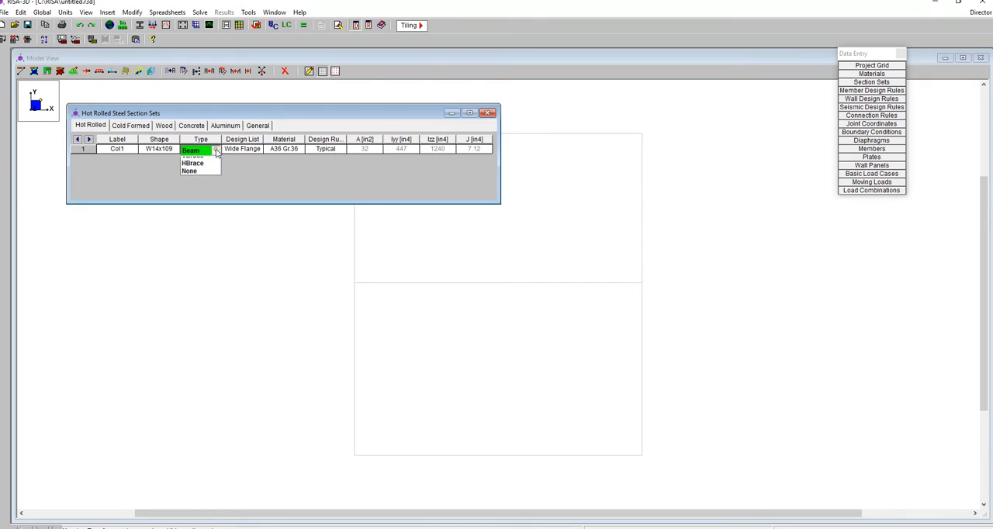
pyautogui.click(202, 166)
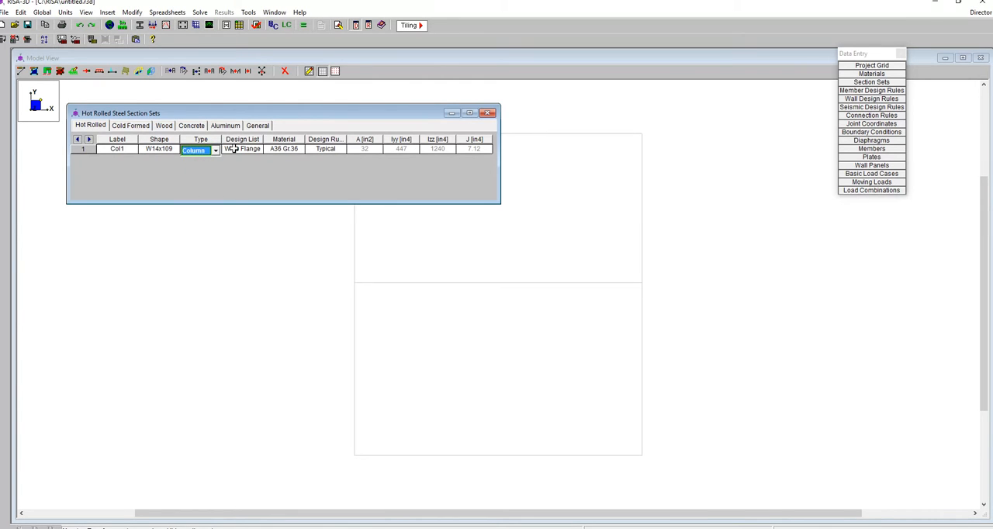
pyautogui.click(295, 150)
pyautogui.click(298, 150)
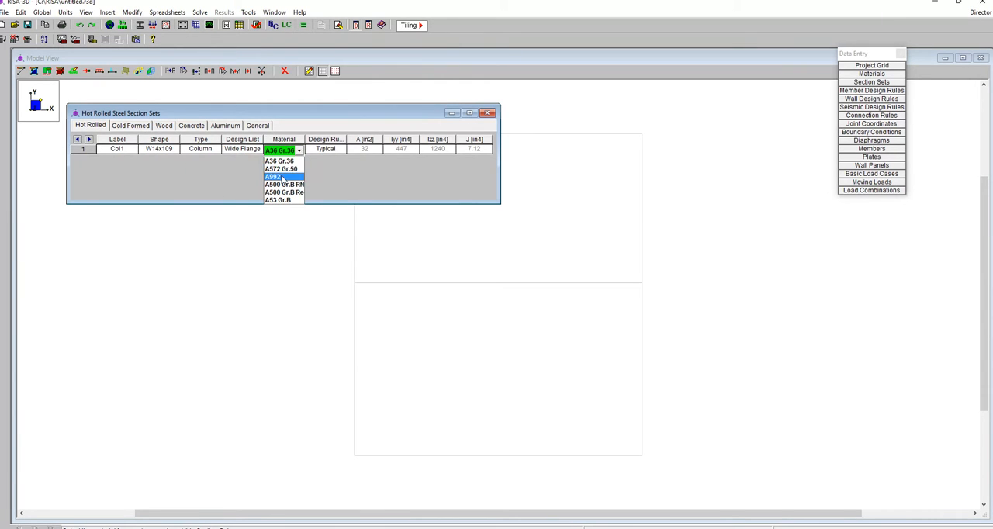
pyautogui.click(279, 177)
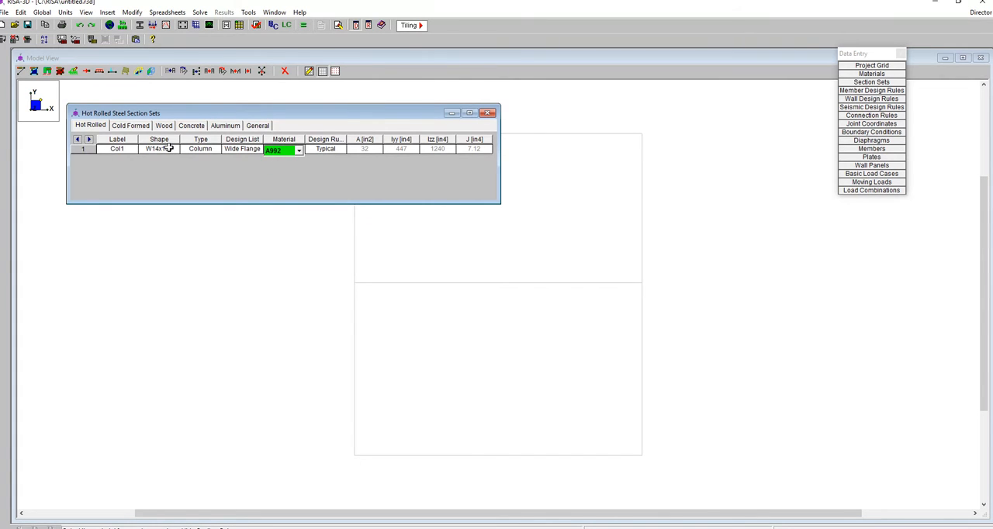
# Add a second hot rolled section set labelled col2 and assign it the wide flange shape W14x90
pyautogui.press('F8')
pyautogui.write('col')
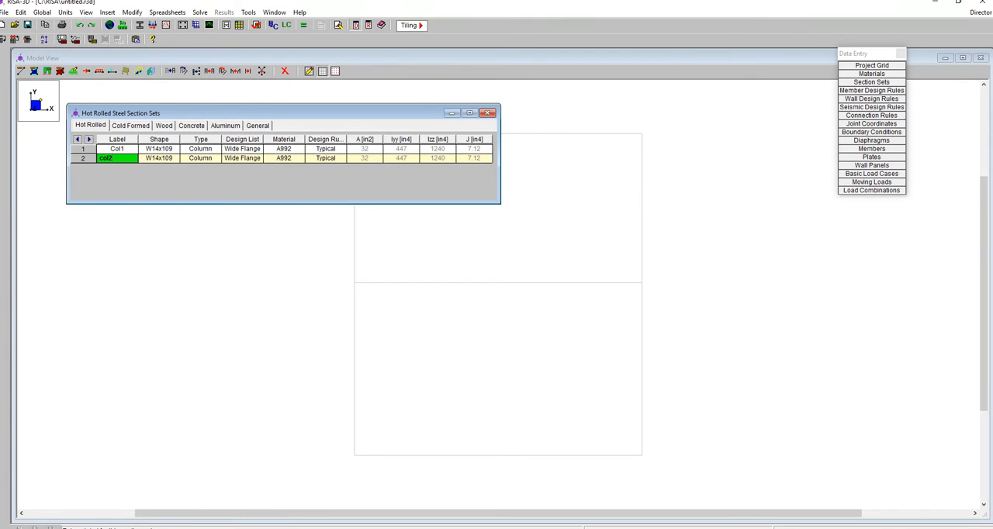
pyautogui.write('2')
pyautogui.click(156, 159)
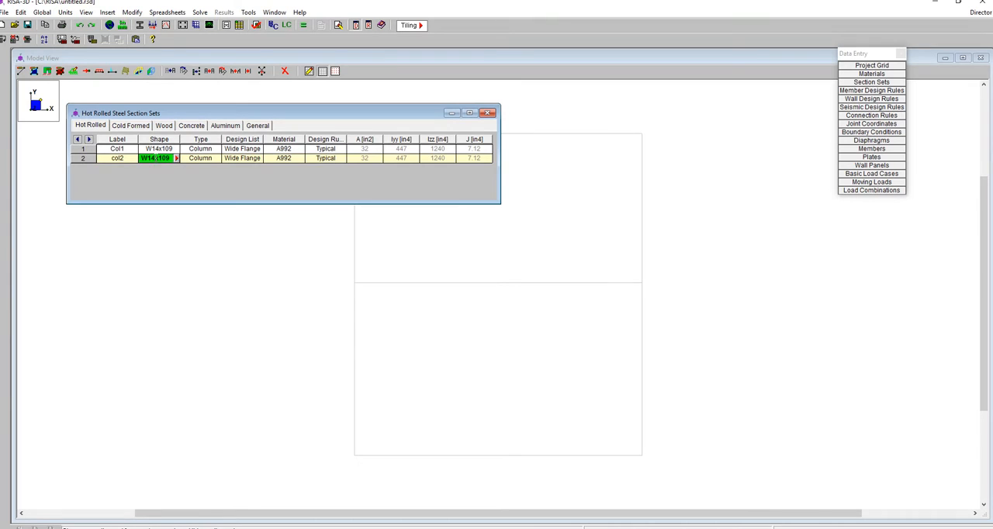
pyautogui.click(176, 159)
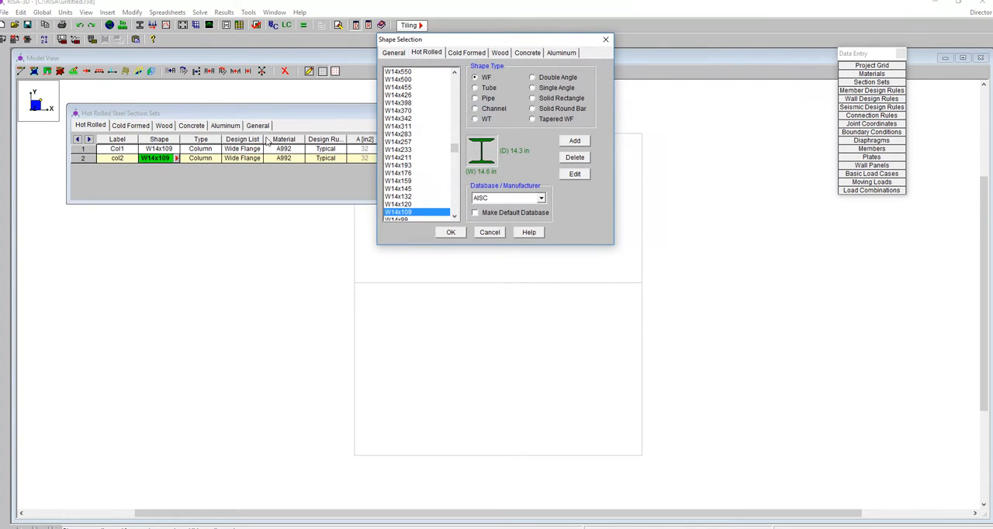
pyautogui.scroll(-2, 415, 200)
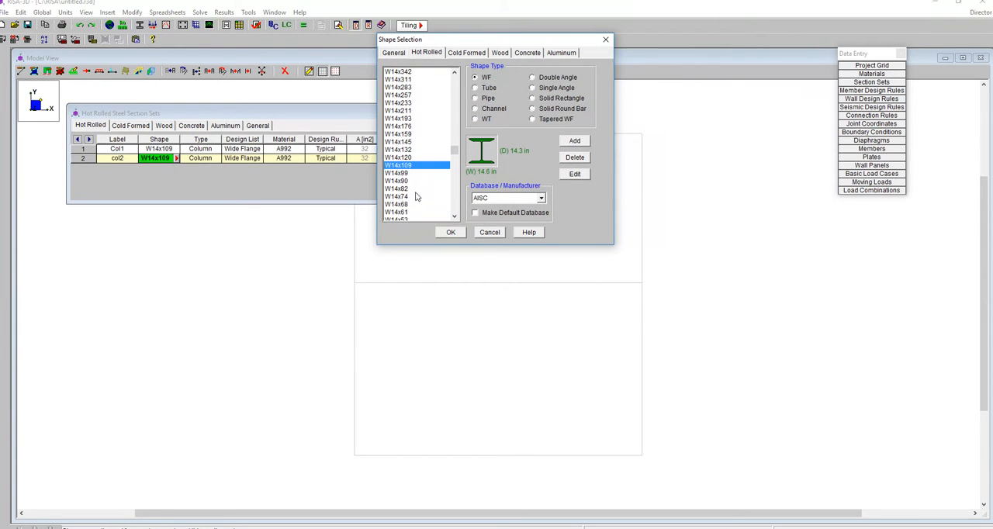
pyautogui.click(408, 181)
pyautogui.click(450, 232)
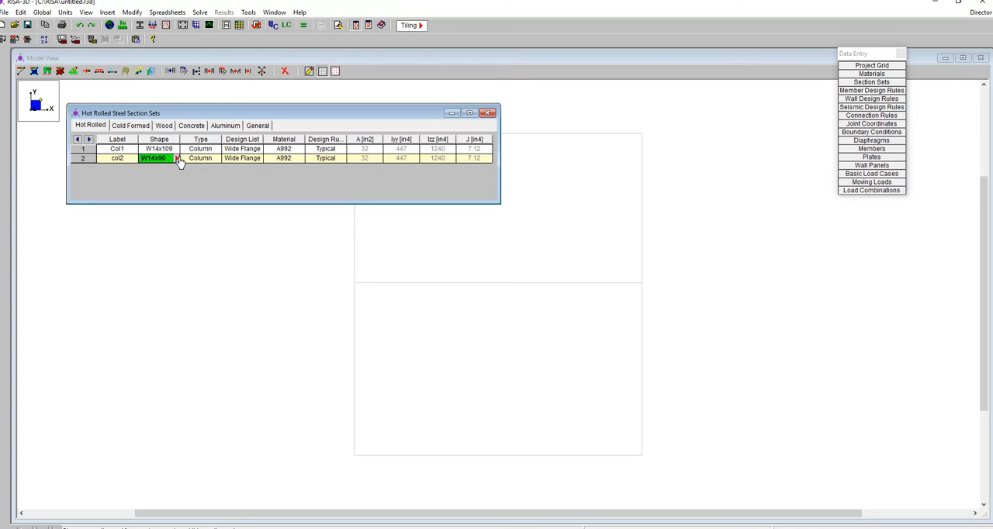
# Add a third hot rolled section set labelled beam1 and assign it the wide flange shape W18x50
pyautogui.press('Return')
pyautogui.write('beam1')
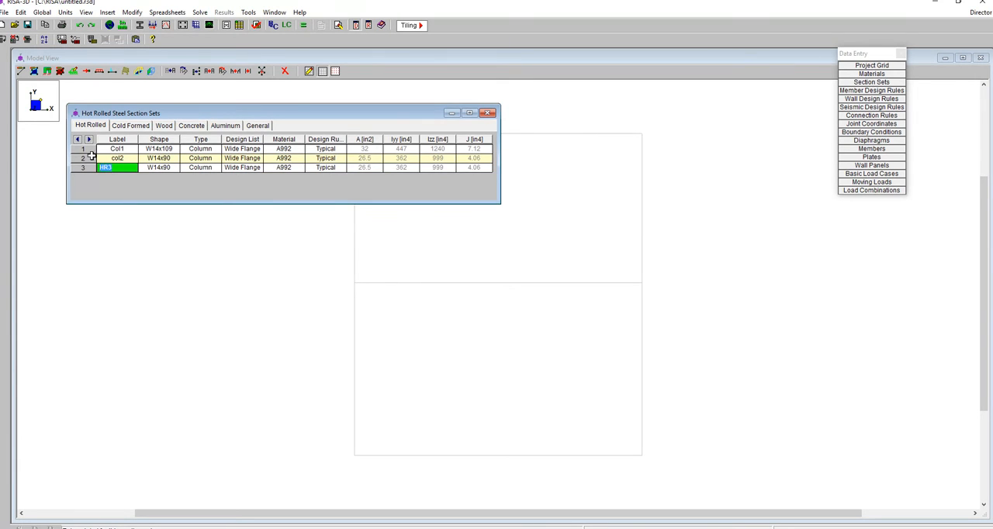
pyautogui.click(163, 167)
pyautogui.click(178, 168)
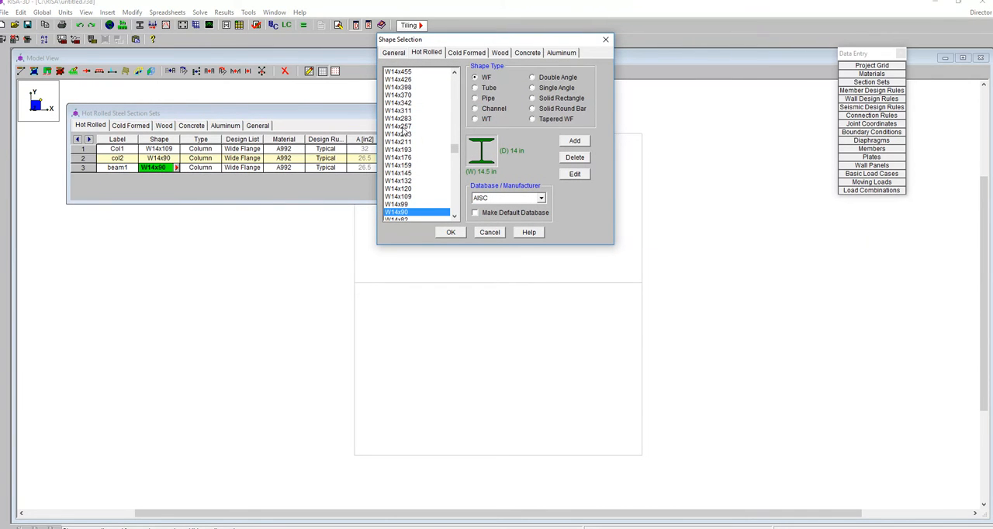
pyautogui.scroll(10, 404, 133)
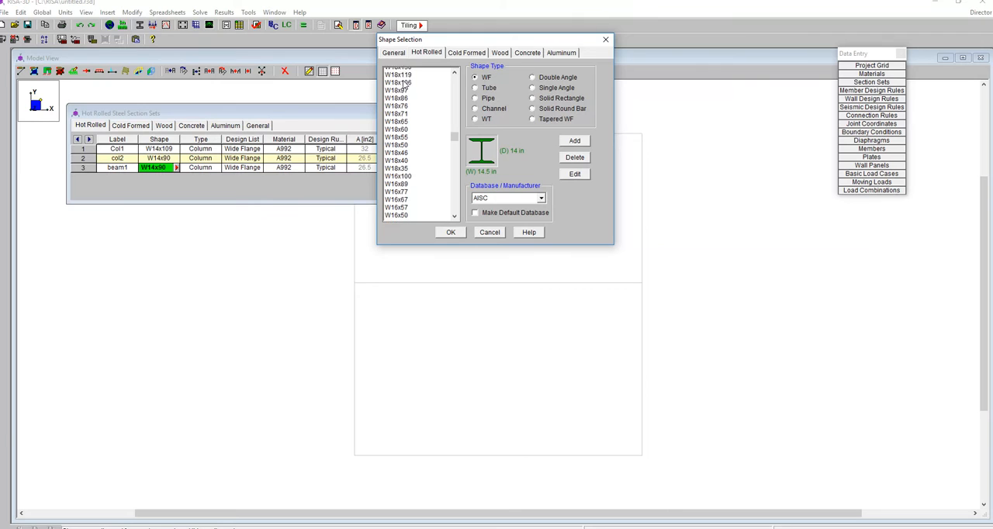
pyautogui.click(396, 150)
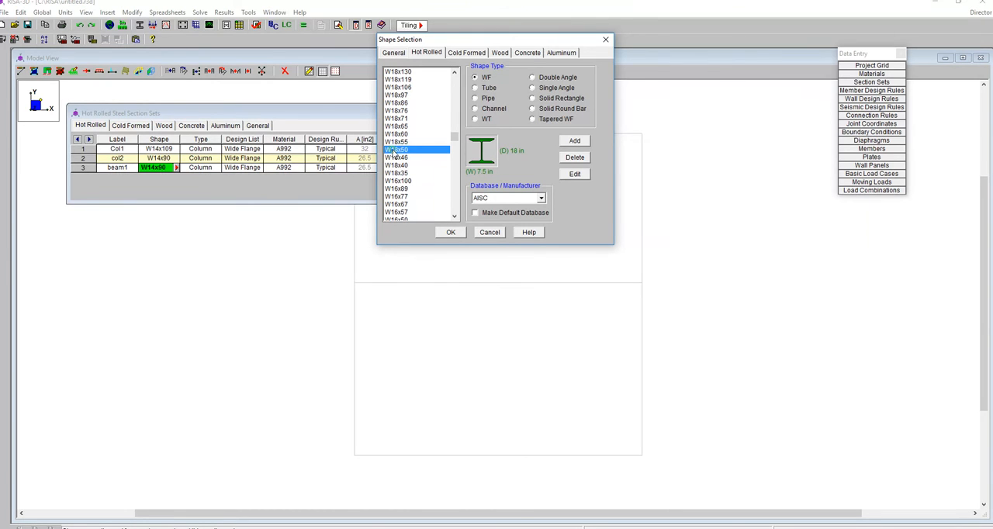
pyautogui.click(451, 232)
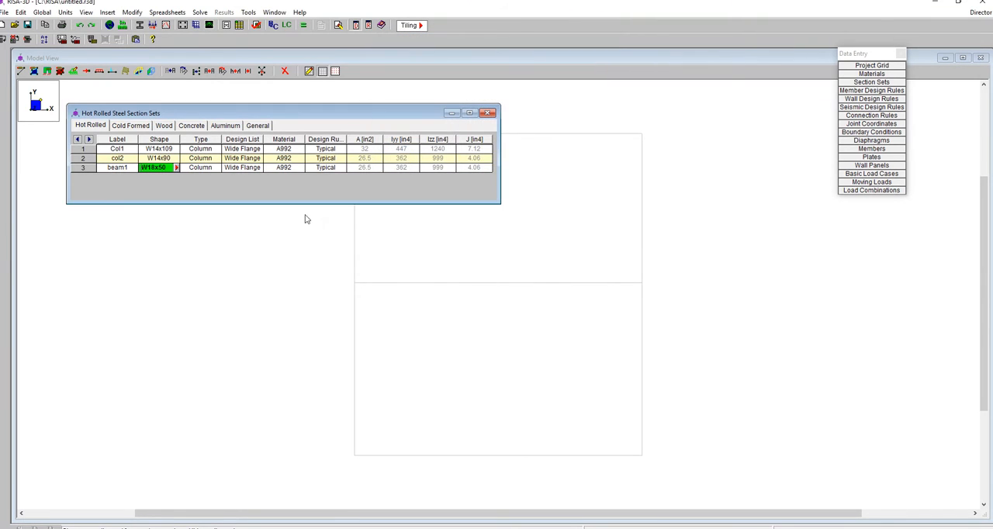
# Set the beam1 section set's member type to Beam
pyautogui.click(220, 169)
pyautogui.click(215, 169)
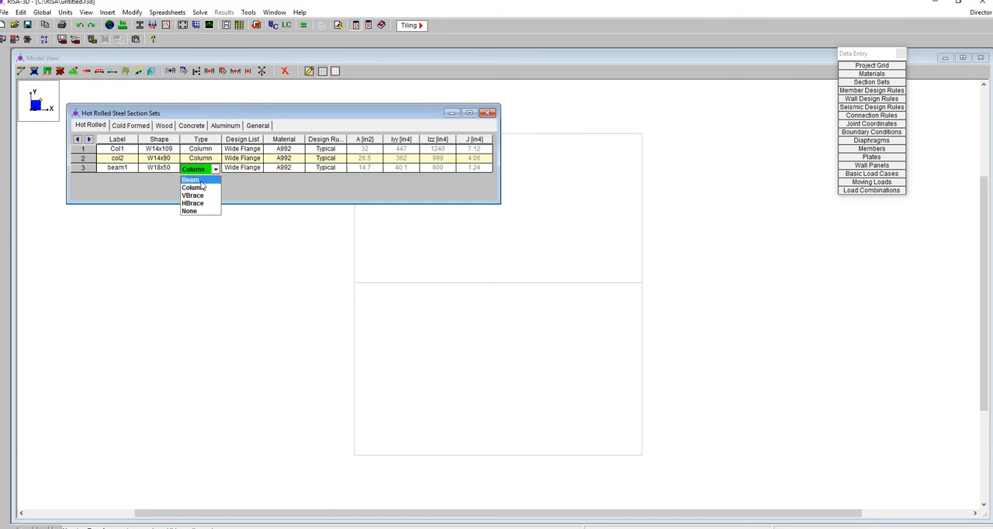
pyautogui.click(204, 179)
pyautogui.press('Return')
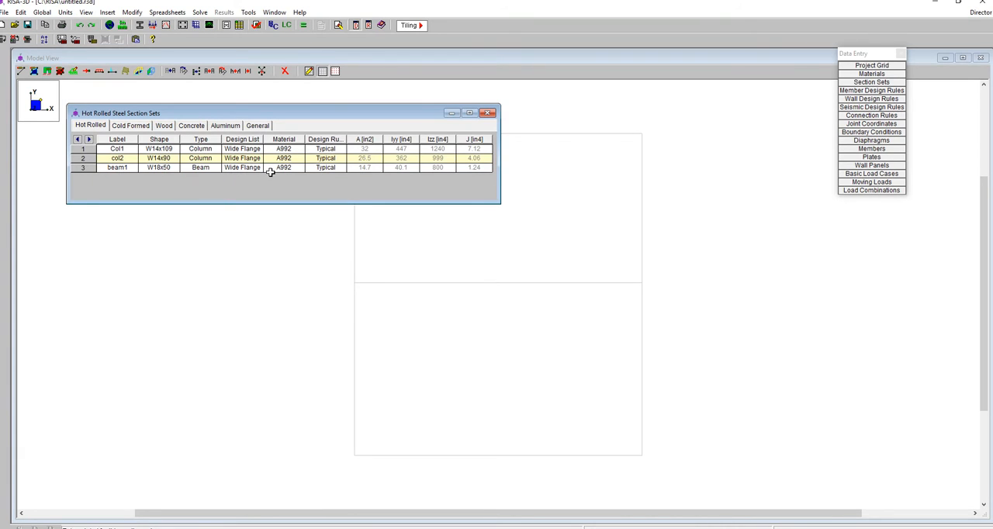
# Add a fourth section set labelled beam2 with the wide flange shape W18x55 and close the section sets spreadsheet
pyautogui.moveTo(120, 174); pyautogui.dragTo(41, 168)
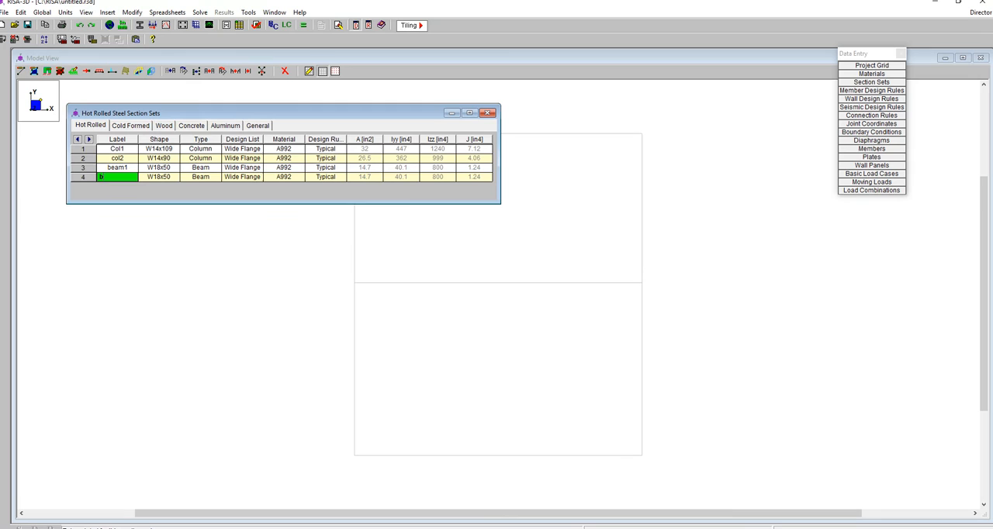
pyautogui.write('beam2')
pyautogui.click(169, 176)
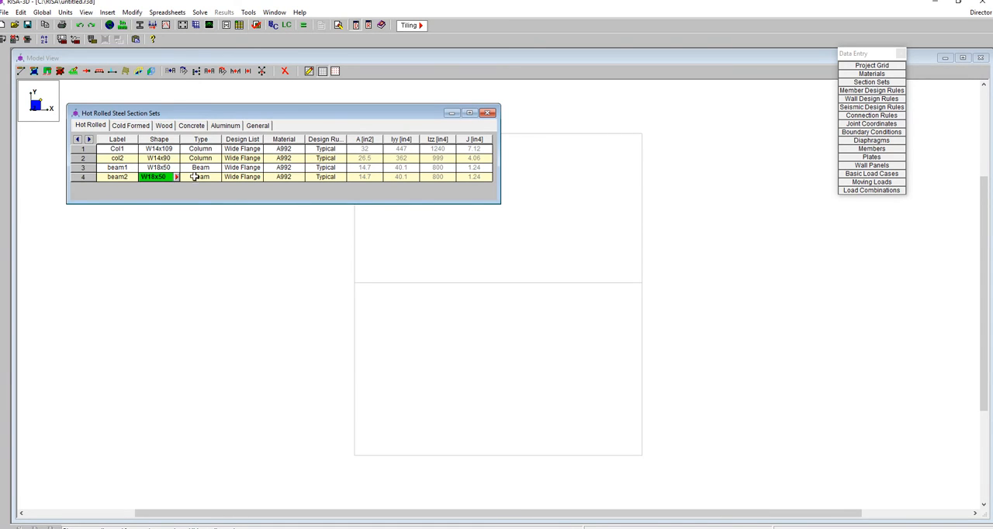
pyautogui.click(176, 178)
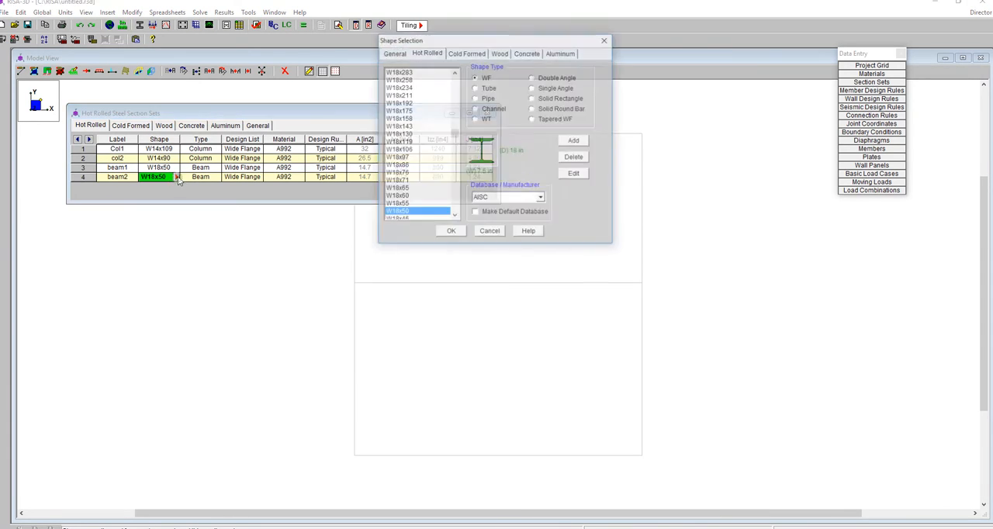
pyautogui.click(415, 205)
pyautogui.click(449, 232)
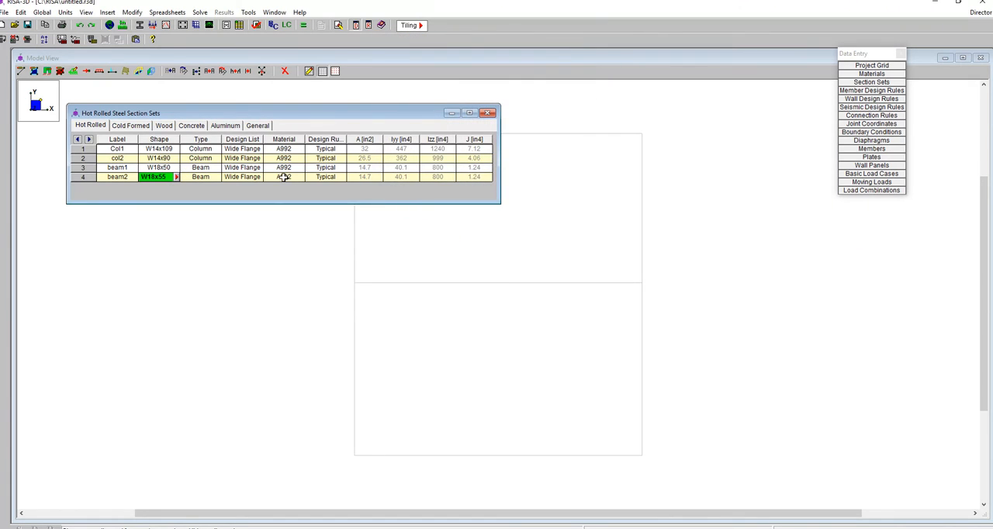
pyautogui.click(487, 112)
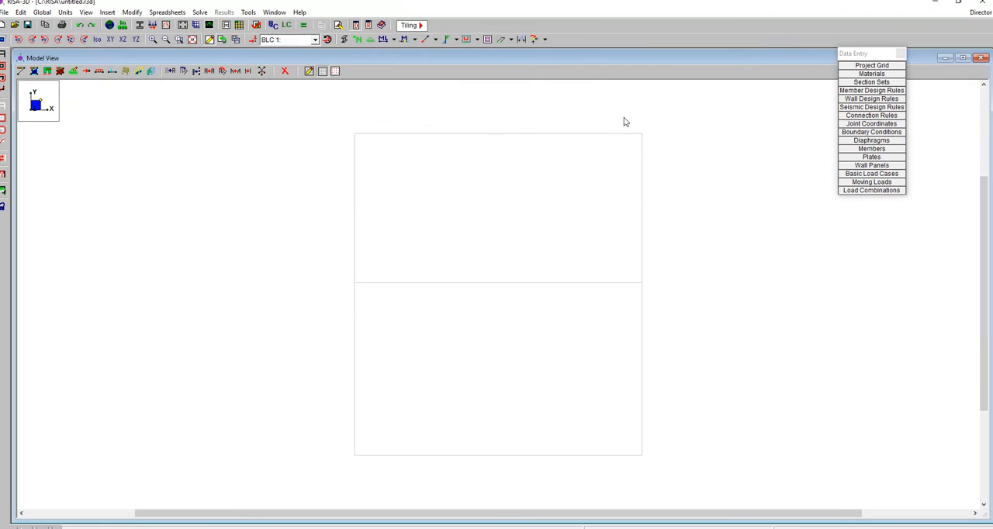